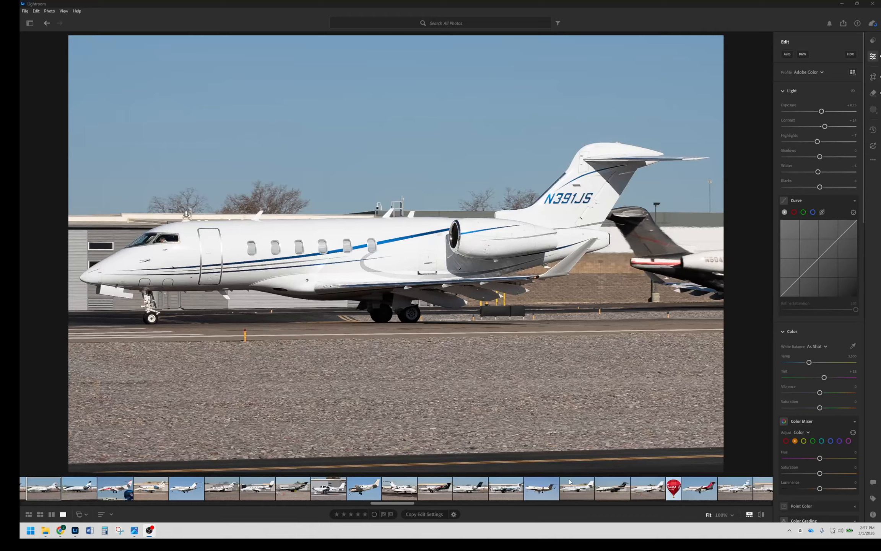
Switch to File Explorer, find the business jet series in the 102CANON folder, and open IMG_0925 in a maximized photo viewer.
click(45, 530)
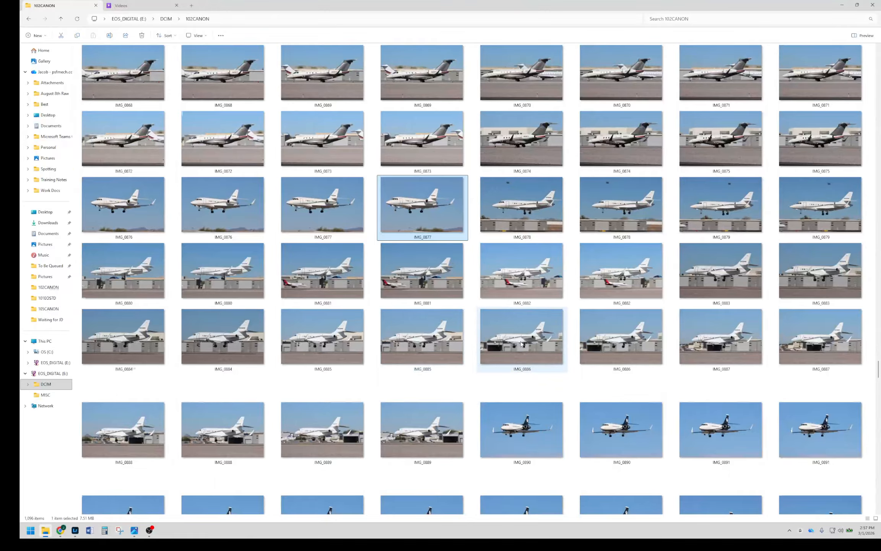
scroll(522, 337, down, 3)
scroll(584, 333, down, 15)
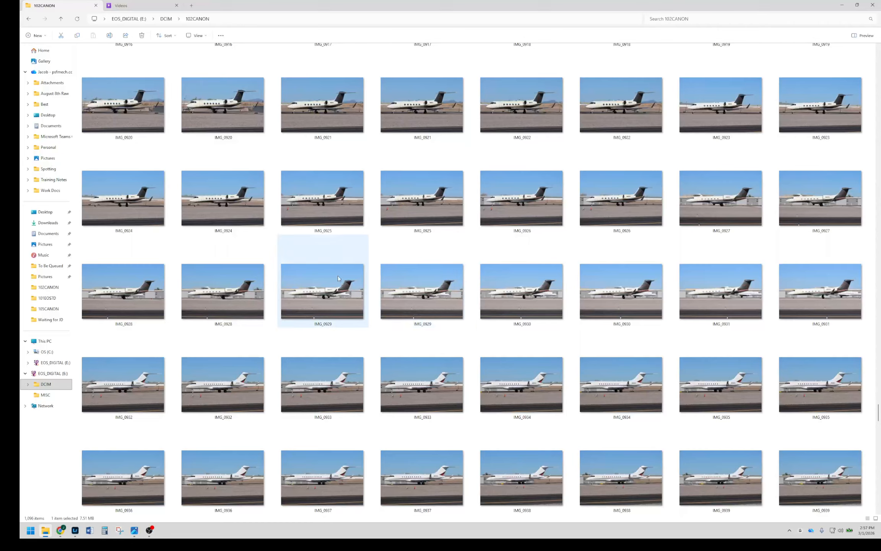
click(434, 198)
double_click(435, 198)
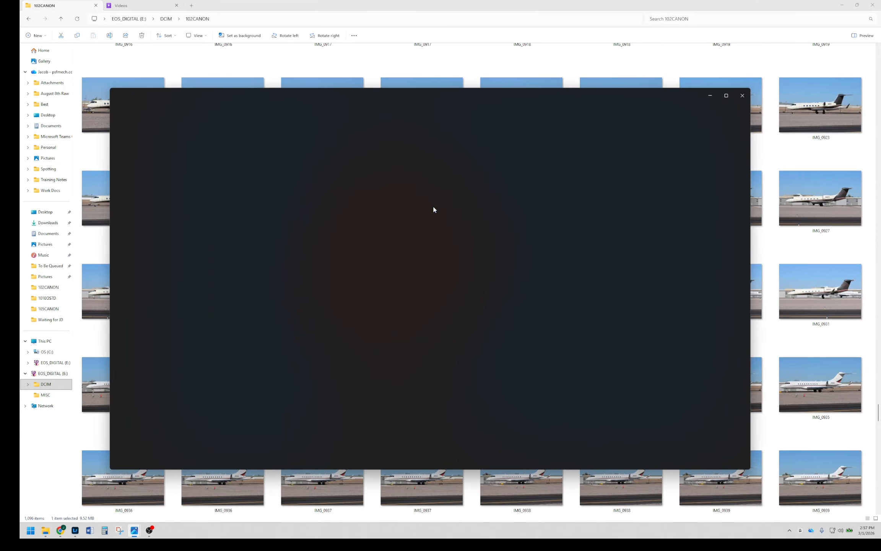
click(724, 94)
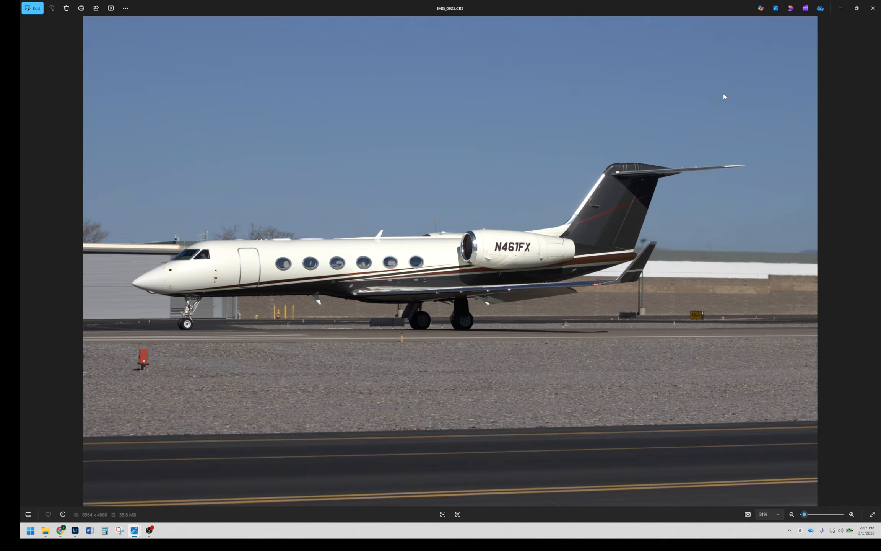
Compare the RAW and JPG shots of the N461FX jet from IMG_0920 to IMG_0926, then close the viewer.
key(Right)
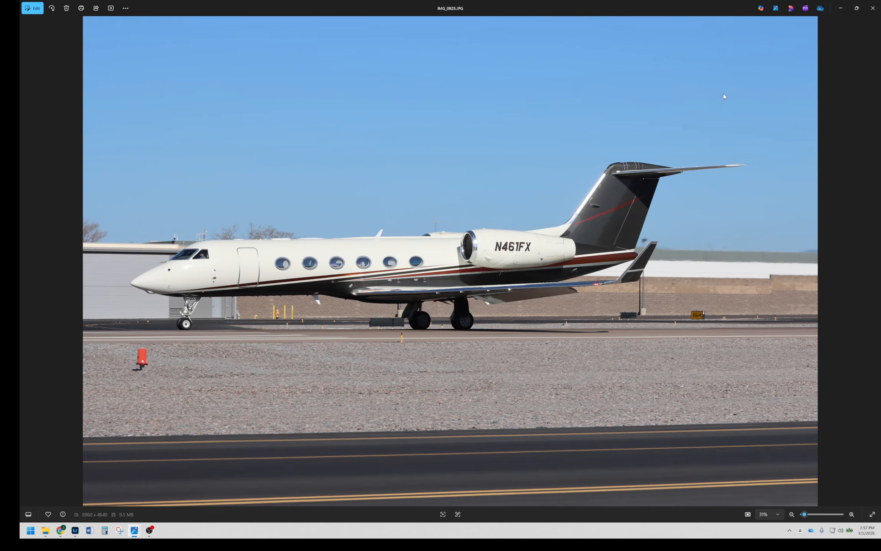
key(Left)
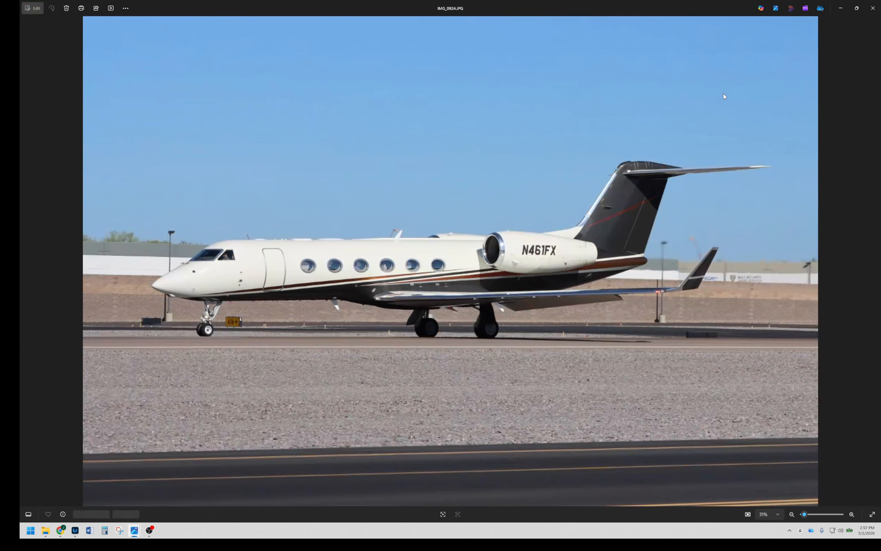
key(Left)
key(Left)
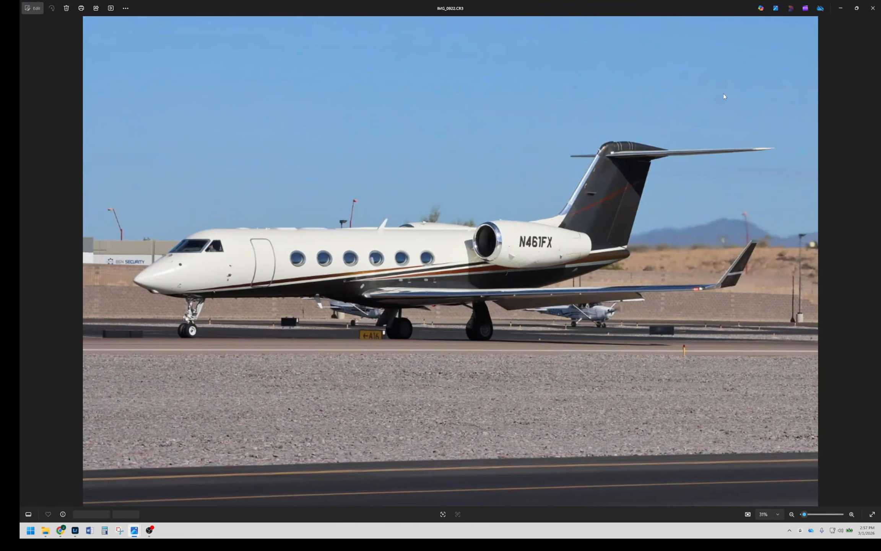
key(Left)
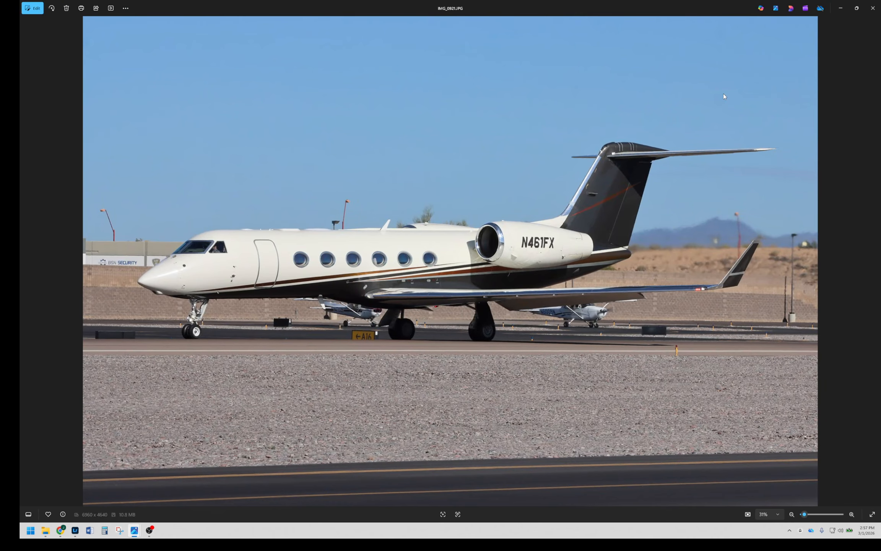
key(Left)
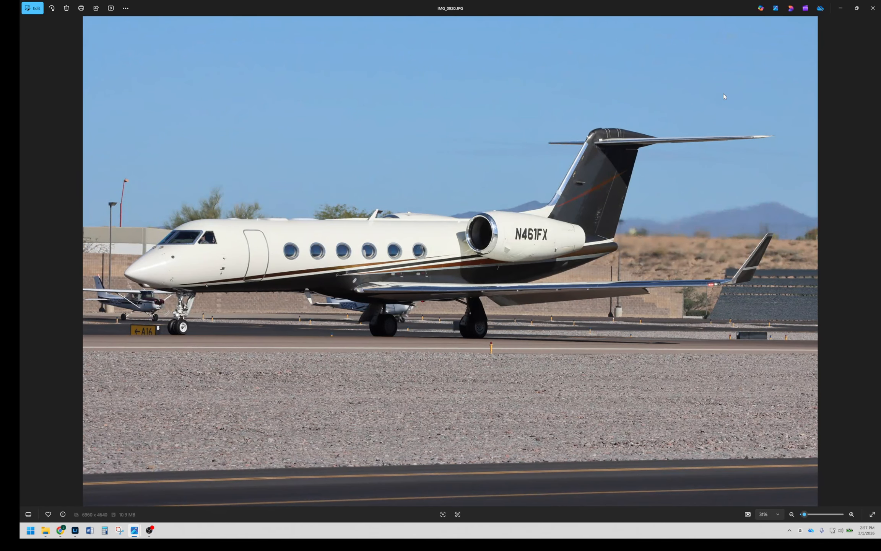
key(Left)
key(Right)
key(Right)
key(Right)
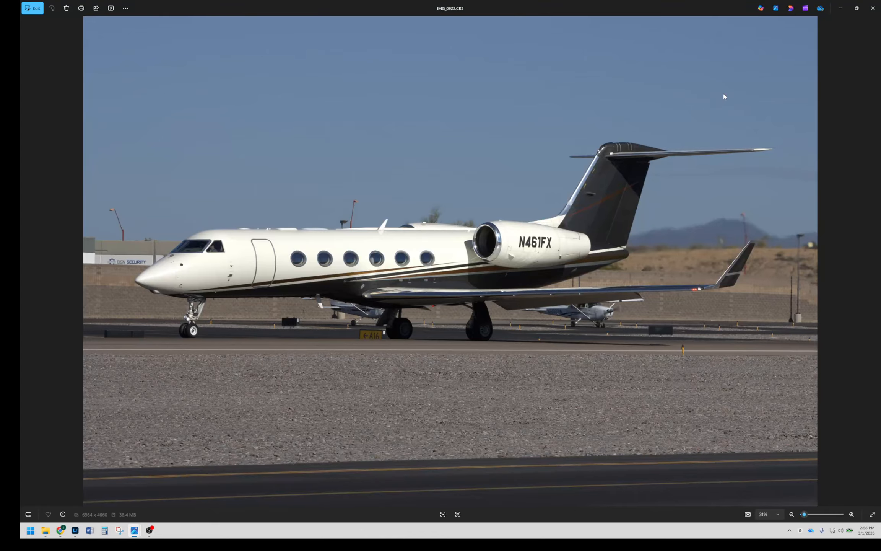
key(Right)
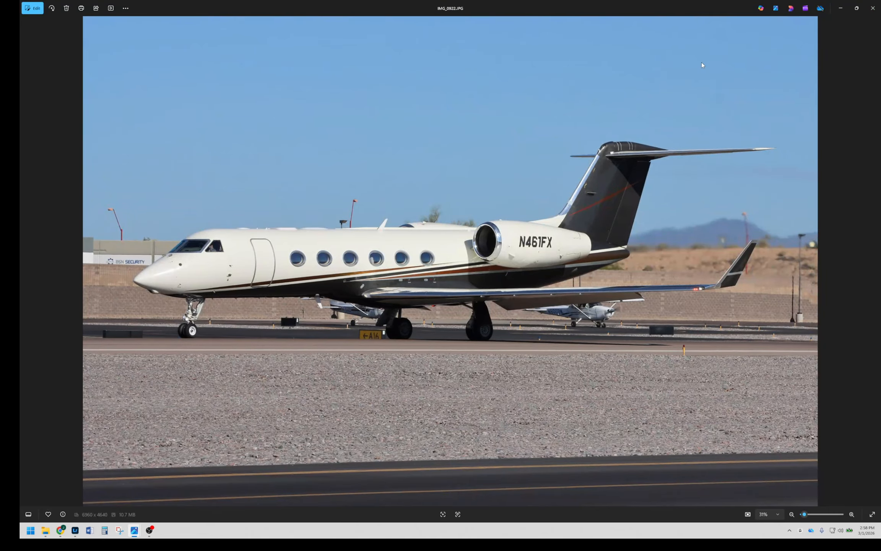
key(Right)
key(Right)
key(Right)
key(Right)
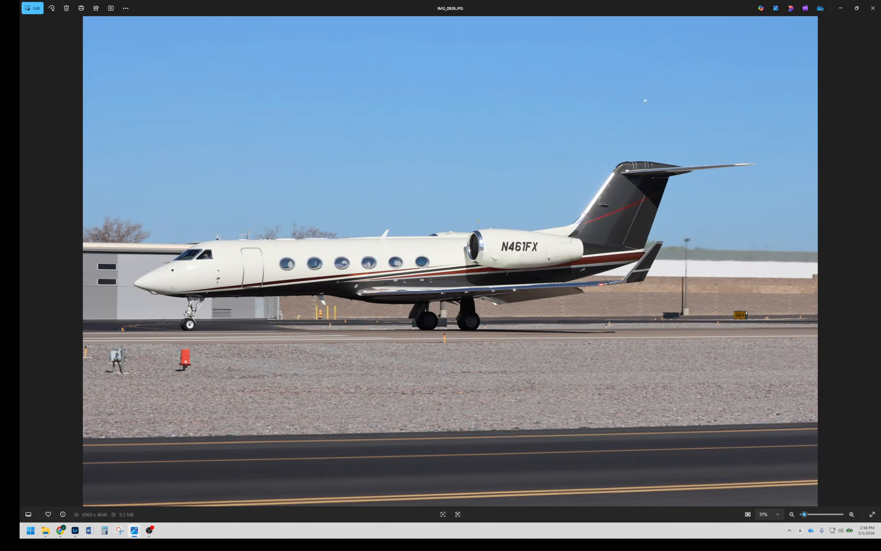
click(871, 8)
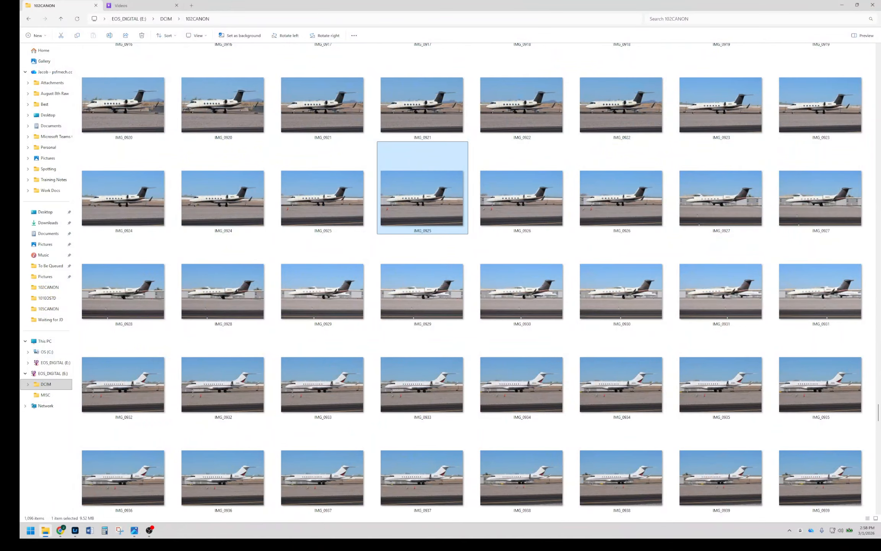
Switch to Lightroom and import the IMG_0926 photo from the 102CANON folder.
click(75, 531)
click(25, 11)
click(45, 36)
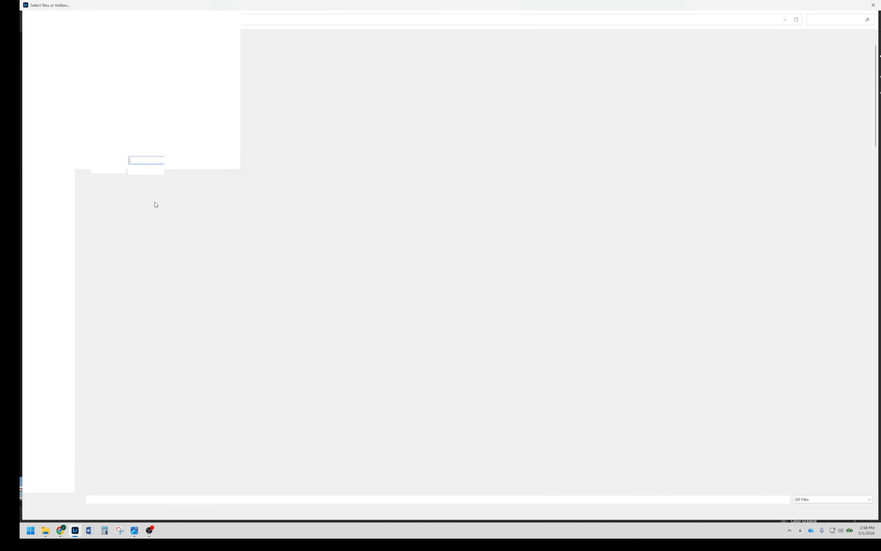
scroll(456, 274, down, 10)
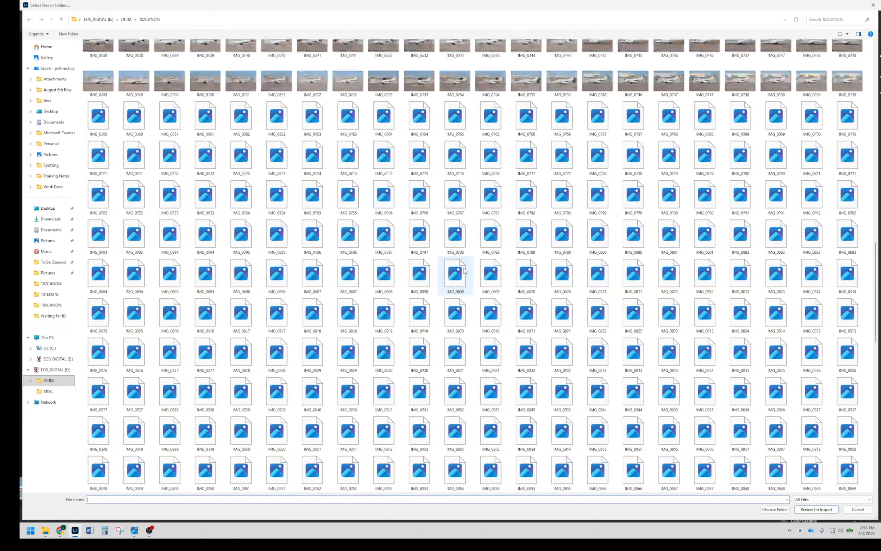
scroll(469, 276, down, 6)
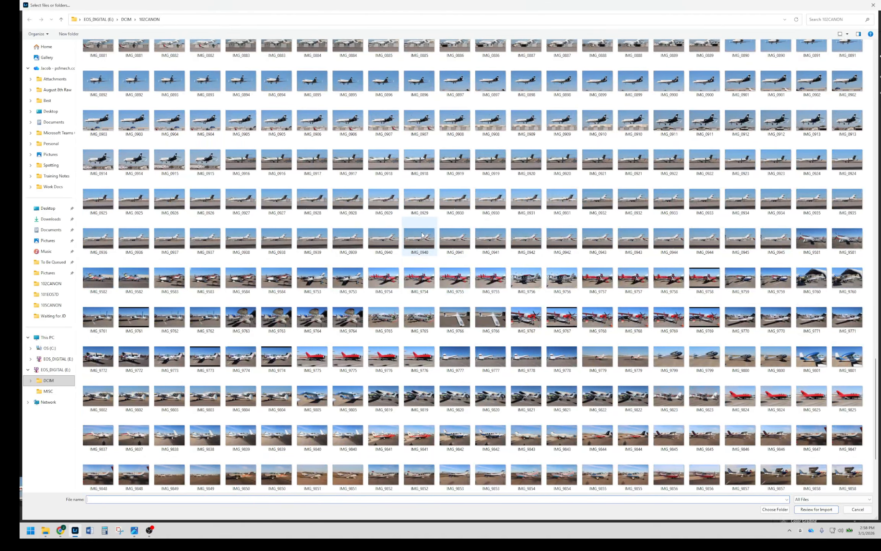
click(170, 198)
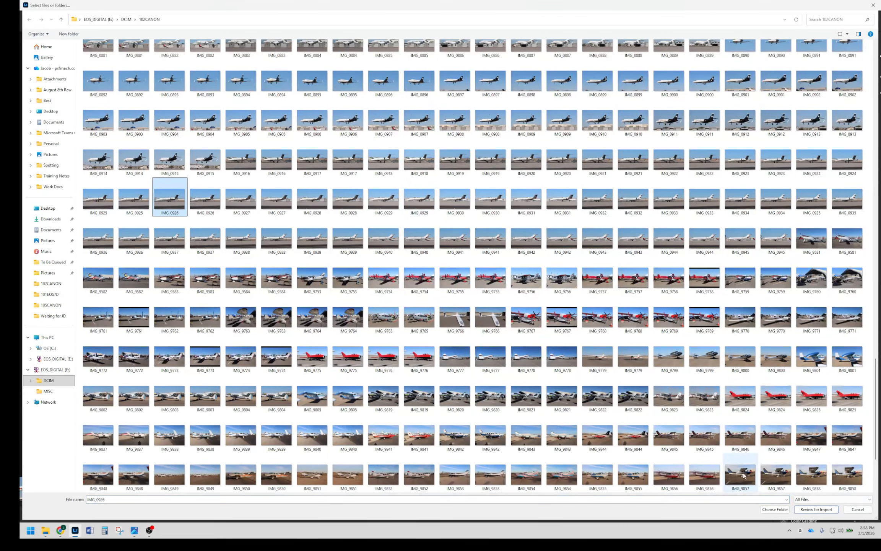
click(802, 511)
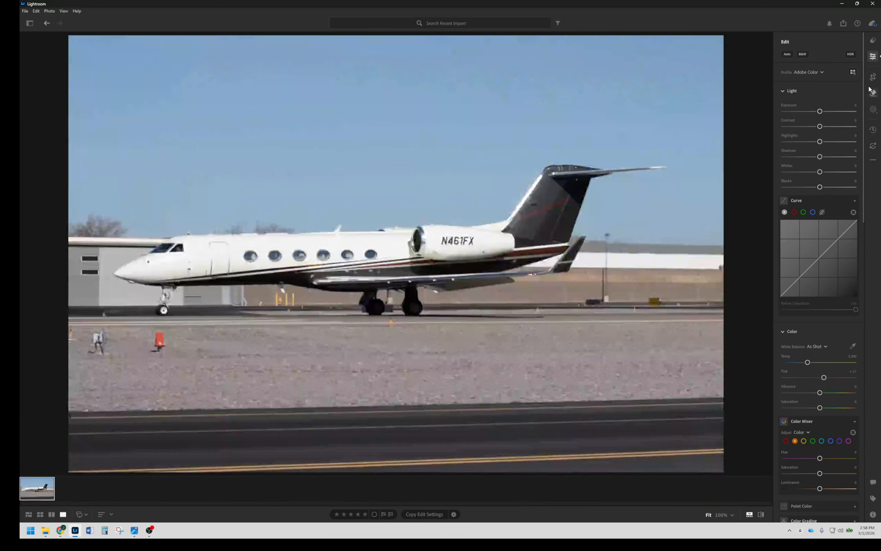
Rotate the photo by -0.1 and crop it tighter at 3 x 2, centring the jet in the frame.
key(c)
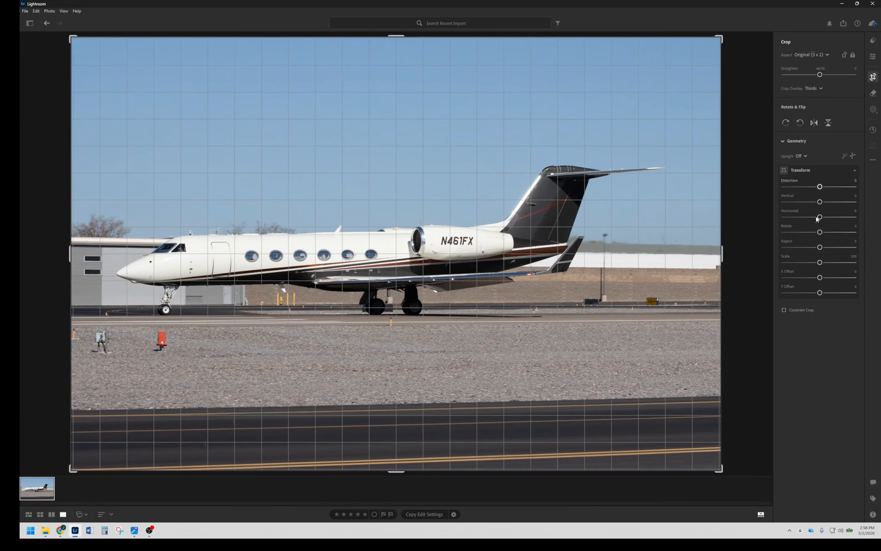
drag(820, 233, 820, 232)
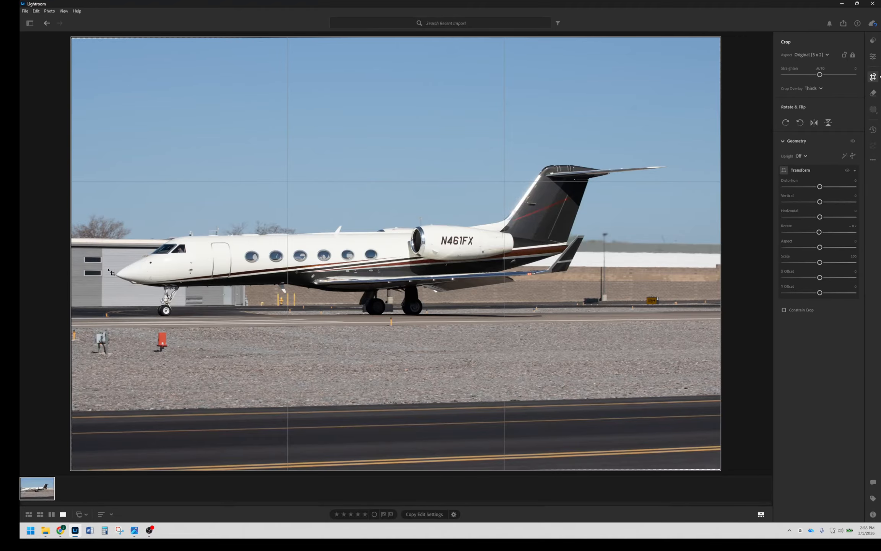
drag(723, 36, 680, 56)
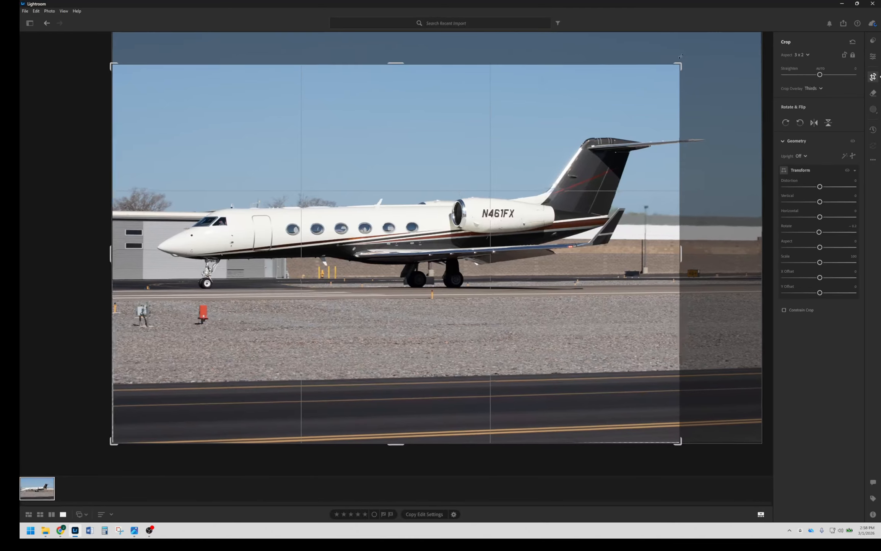
drag(383, 222, 345, 242)
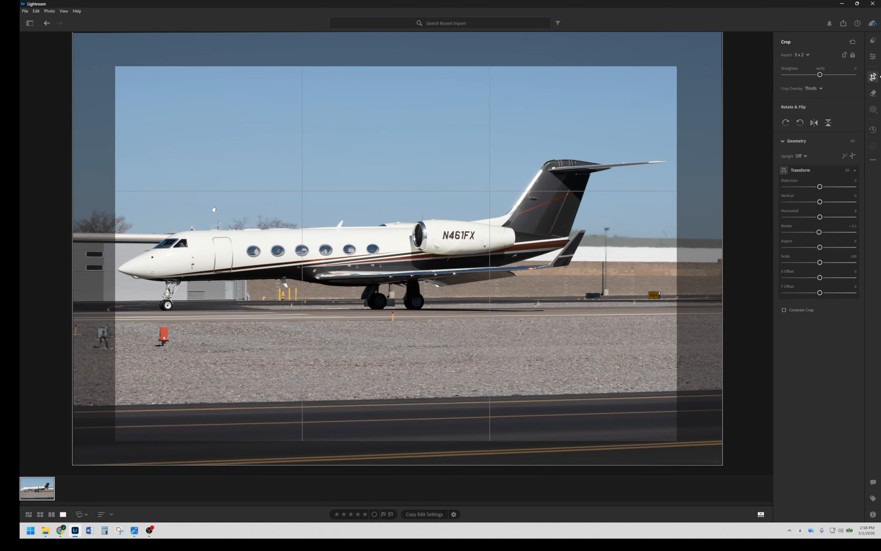
drag(404, 275, 408, 270)
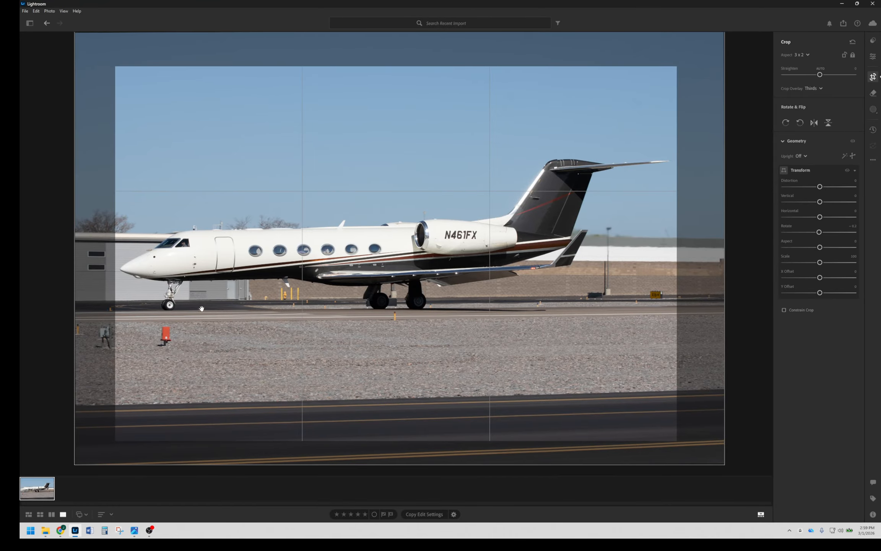
drag(311, 246, 313, 247)
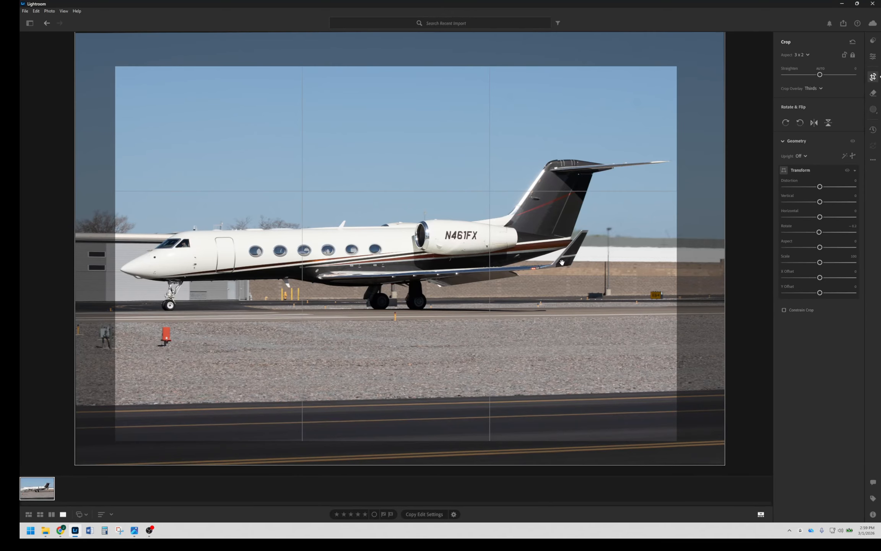
drag(395, 223, 397, 226)
key(e)
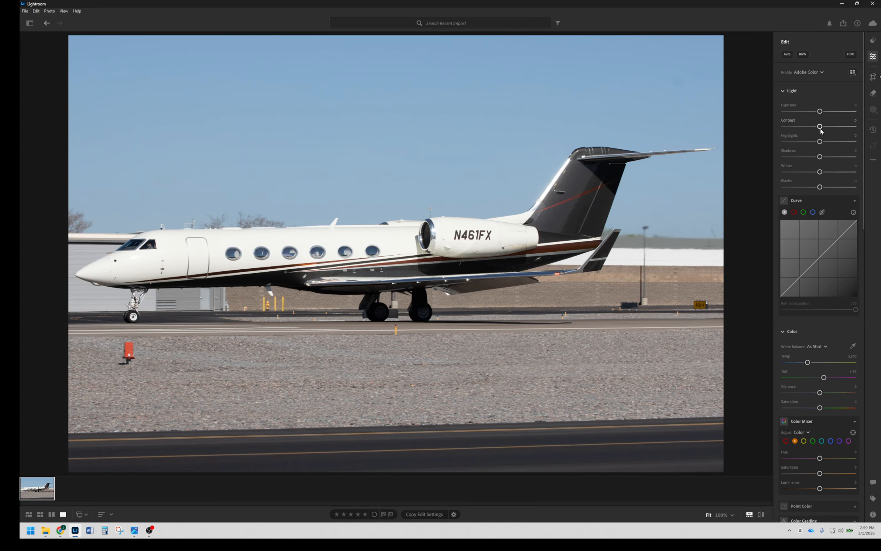
drag(820, 141, 807, 187)
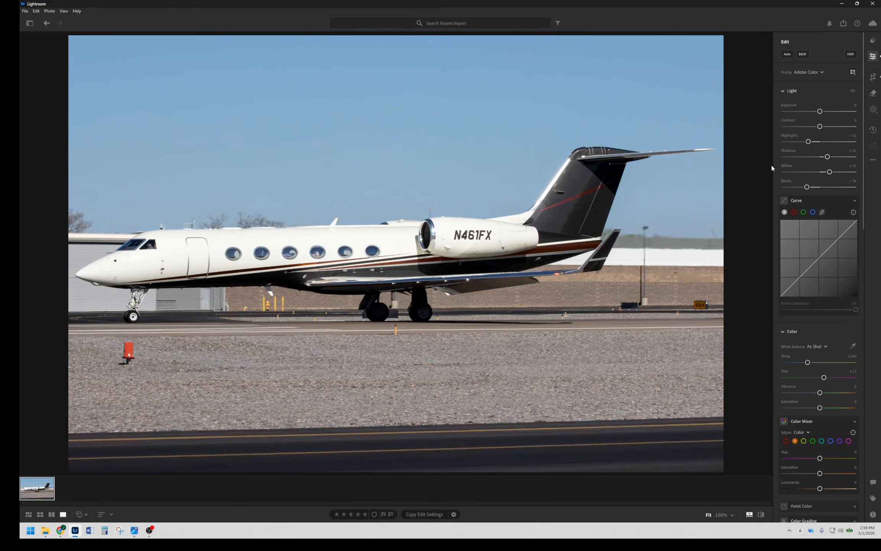
double_click(790, 136)
double_click(785, 151)
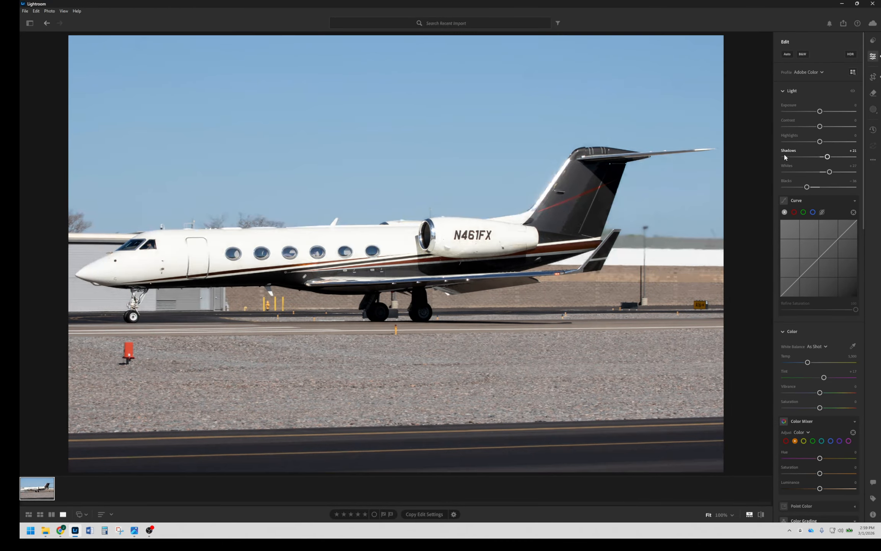
double_click(784, 166)
double_click(782, 181)
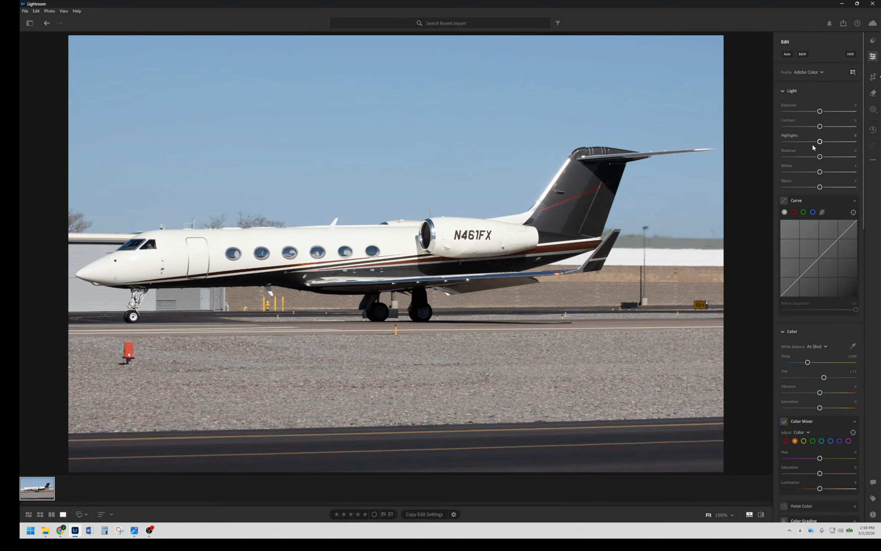
Set the photo's Contrast to about +16.
drag(820, 126, 826, 128)
drag(827, 130, 826, 128)
double_click(786, 121)
drag(820, 127, 826, 126)
Raise Dehaze to +100 to expose dust spots in the sky.
scroll(826, 166, down, 10)
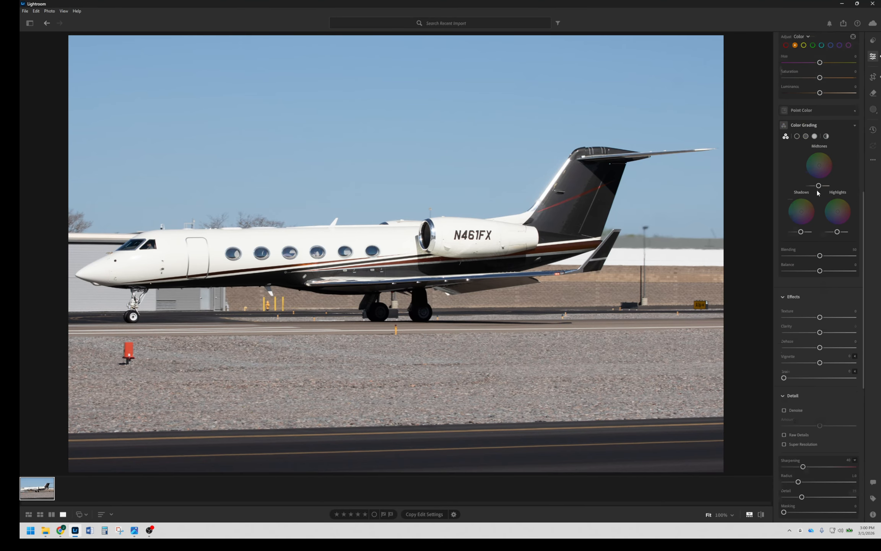
scroll(818, 190, down, 2)
drag(820, 262, 857, 262)
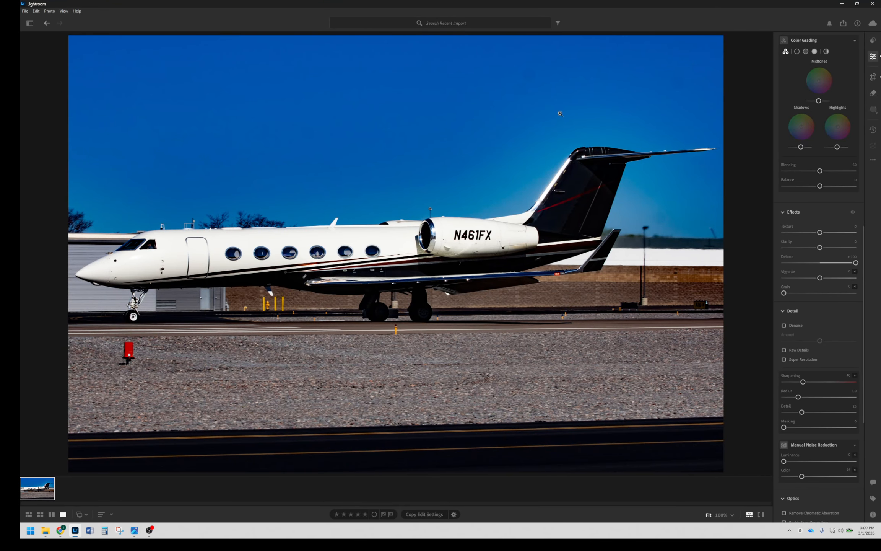
Enlarge the Remove brush slightly and remove the spot in the sky above the jet's engine.
click(874, 93)
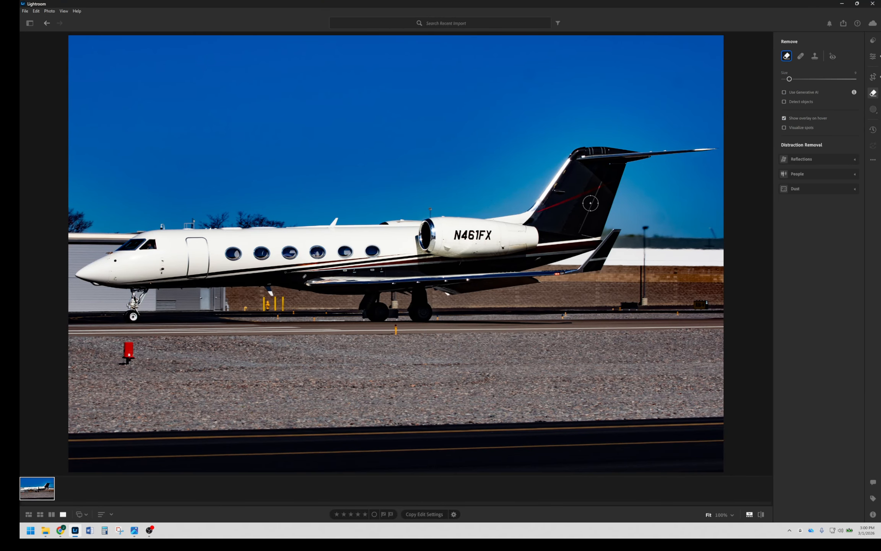
scroll(659, 217, up, 2)
scroll(531, 72, up, 1)
click(531, 72)
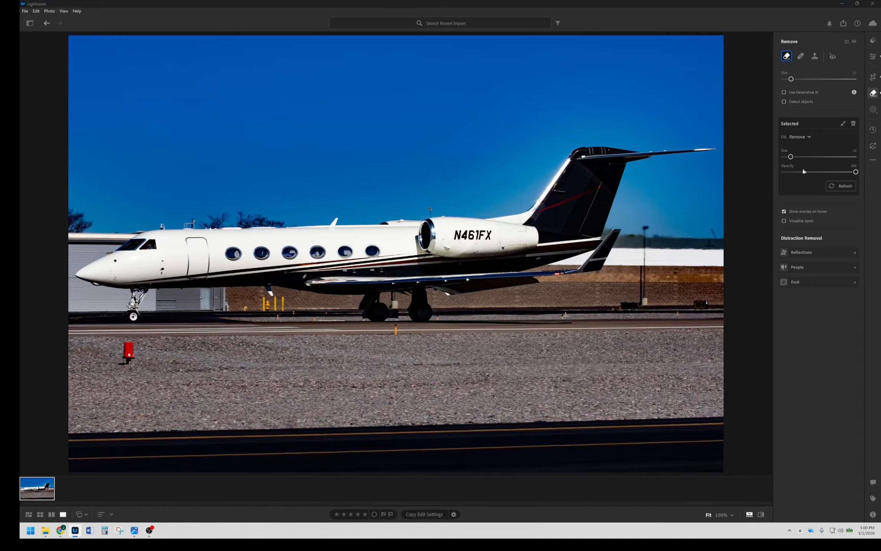
Raise Clarity to about +47 to bring out more sky spots and return to the Remove tool.
click(873, 57)
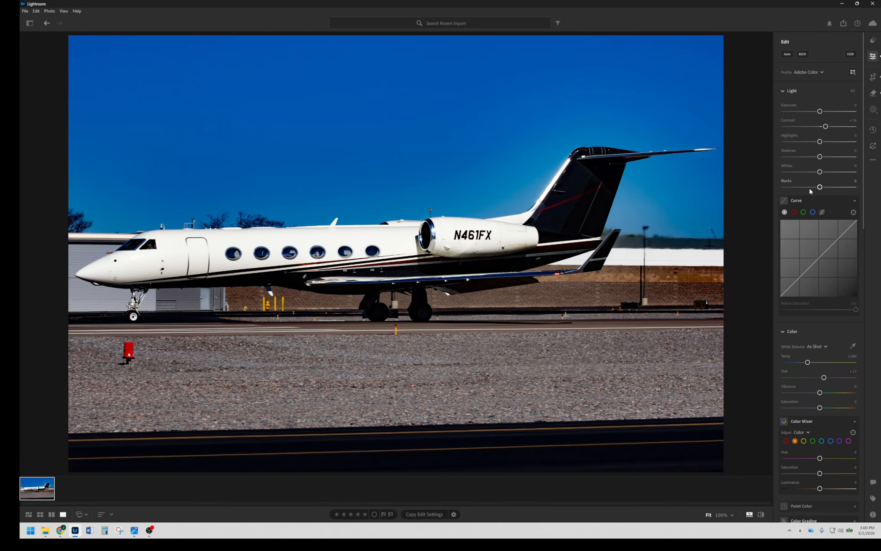
scroll(811, 191, down, 15)
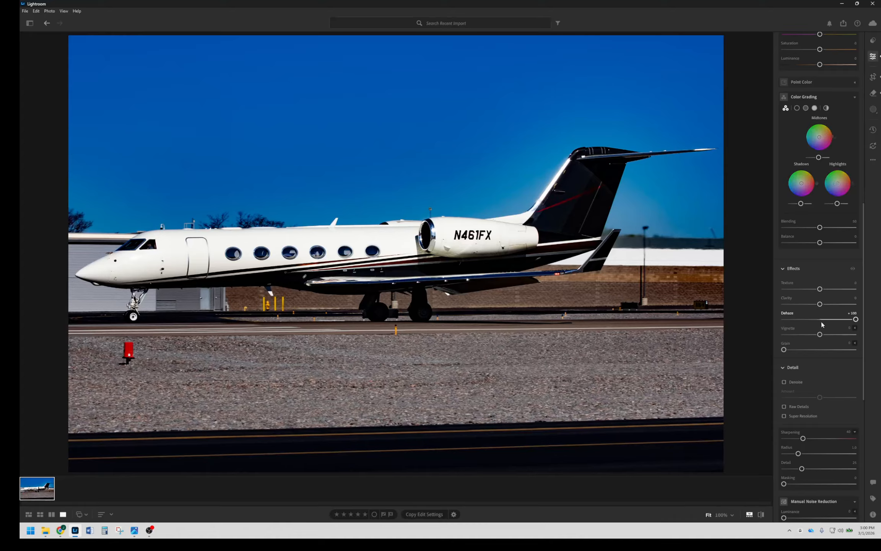
drag(820, 304, 848, 304)
click(873, 93)
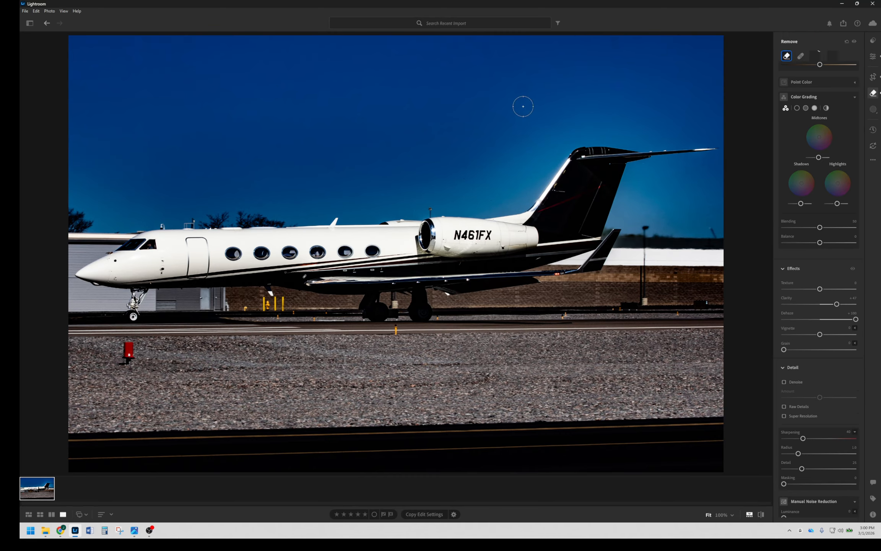
Remove the dust spots in the sky above the jet's forward fuselage and enlarge the Remove brush slightly.
click(182, 166)
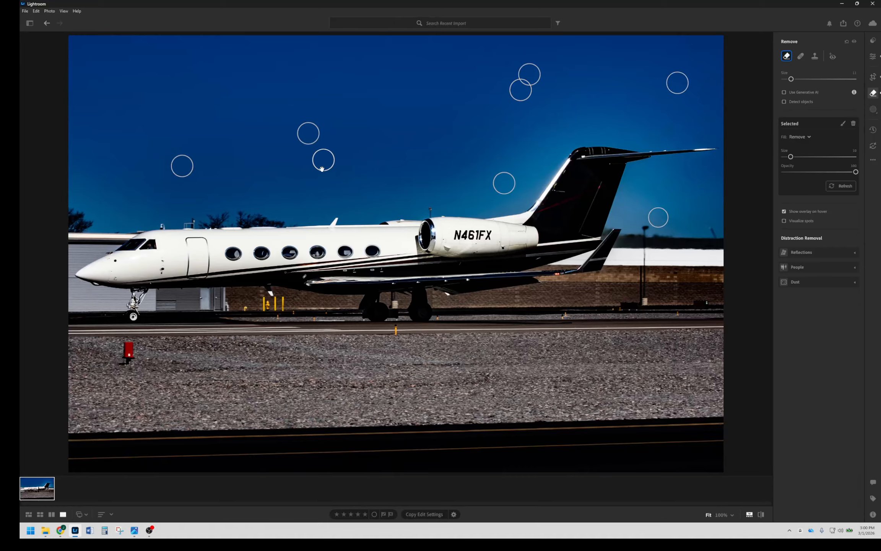
right_click(326, 162)
click(354, 210)
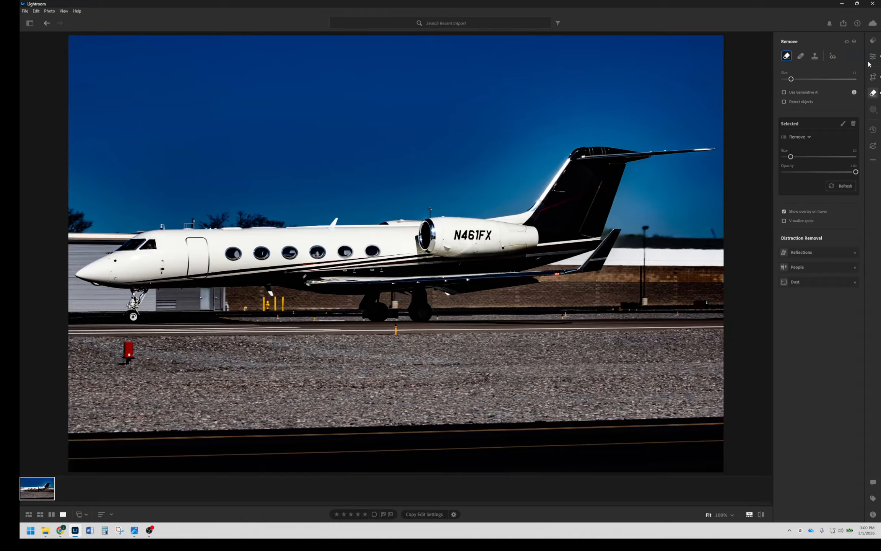
scroll(650, 194, up, 3)
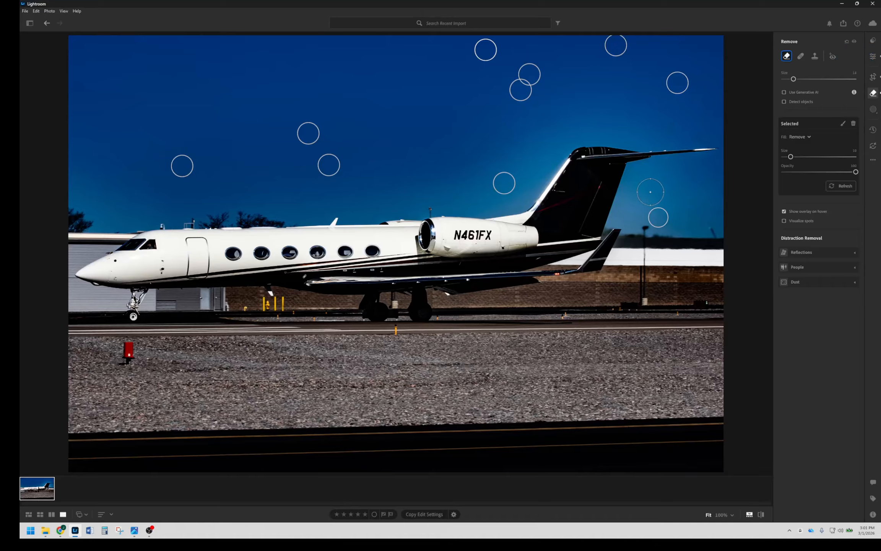
Return to the edit settings and reset both Clarity and Dehaze to 0.
click(873, 56)
scroll(803, 221, down, 10)
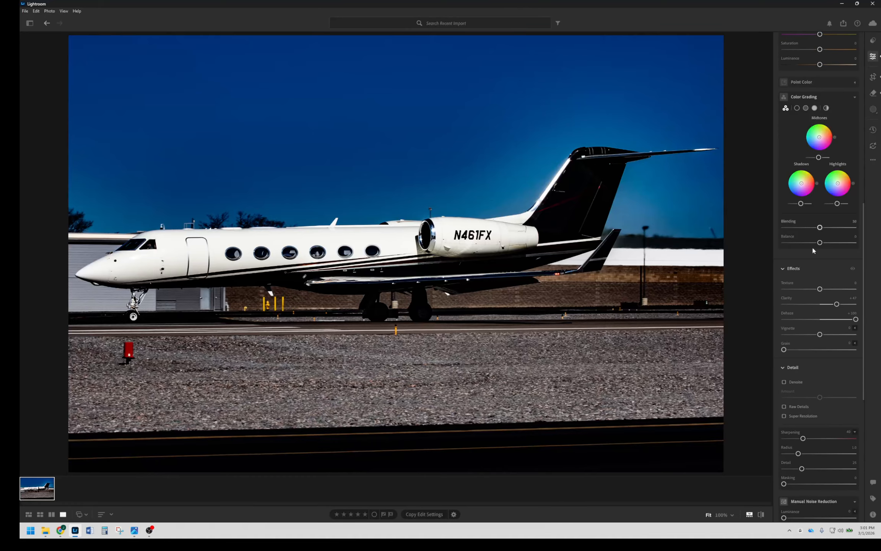
drag(843, 319, 822, 319)
double_click(821, 304)
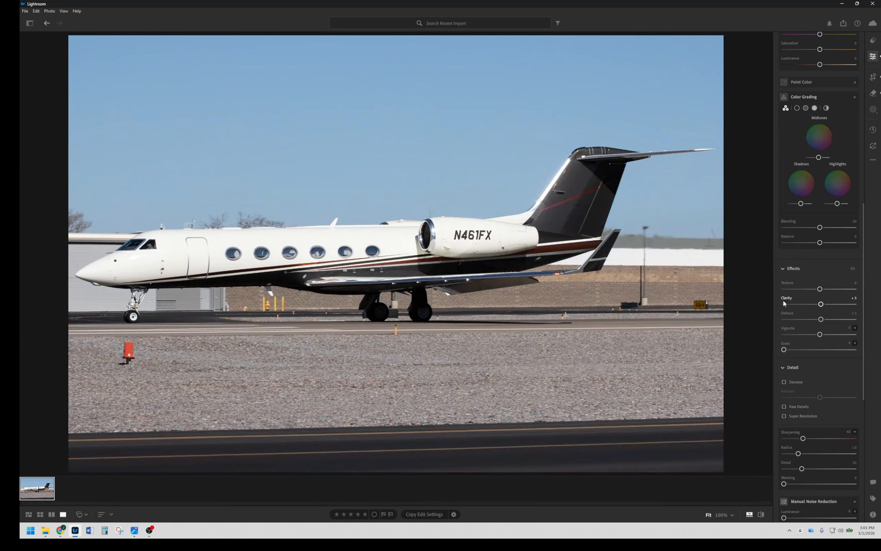
click(785, 312)
drag(821, 320, 823, 319)
scroll(786, 310, down, 2)
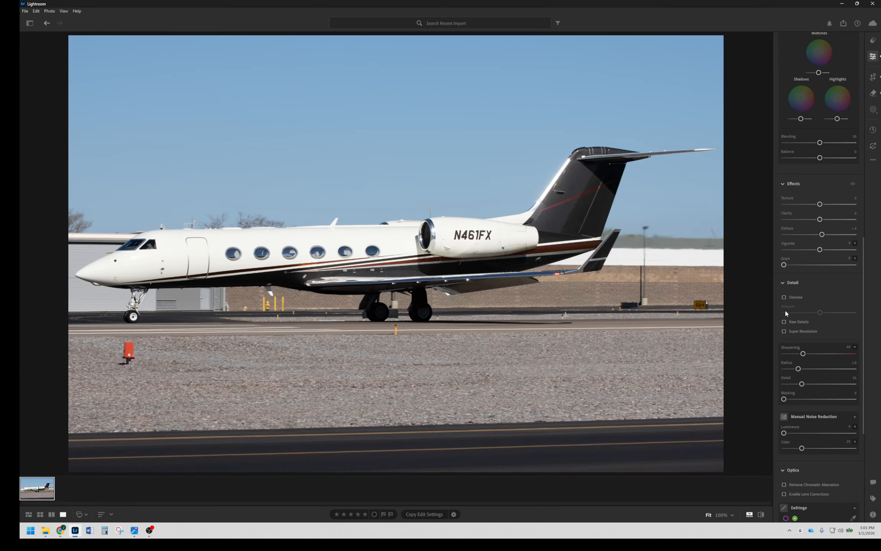
click(788, 229)
Raise Sharpening to about 136 and its Radius to about 2.5, keeping Luminance noise reduction at 0.
drag(804, 353, 850, 354)
click(842, 370)
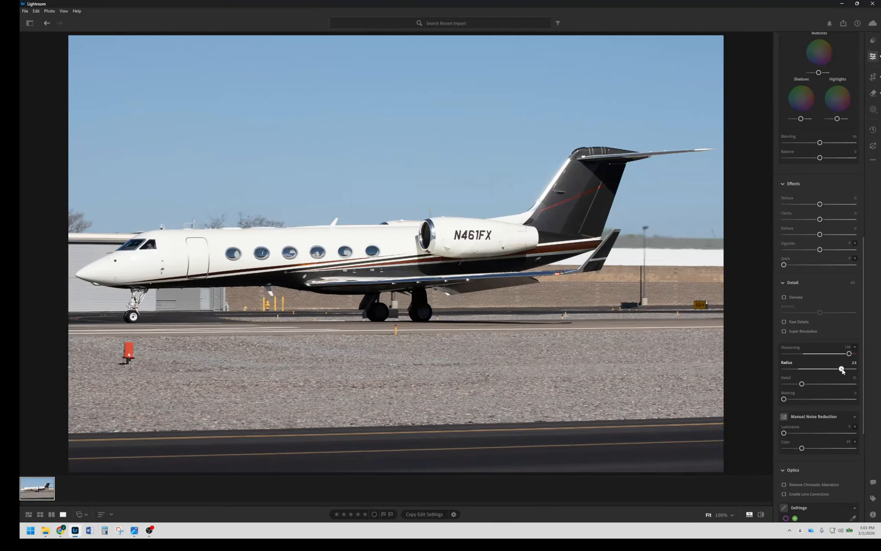
click(795, 433)
drag(795, 433, 784, 433)
Enable lens corrections for the photo and leave the sharpening Detail value as it is.
click(791, 494)
scroll(806, 333, down, 1)
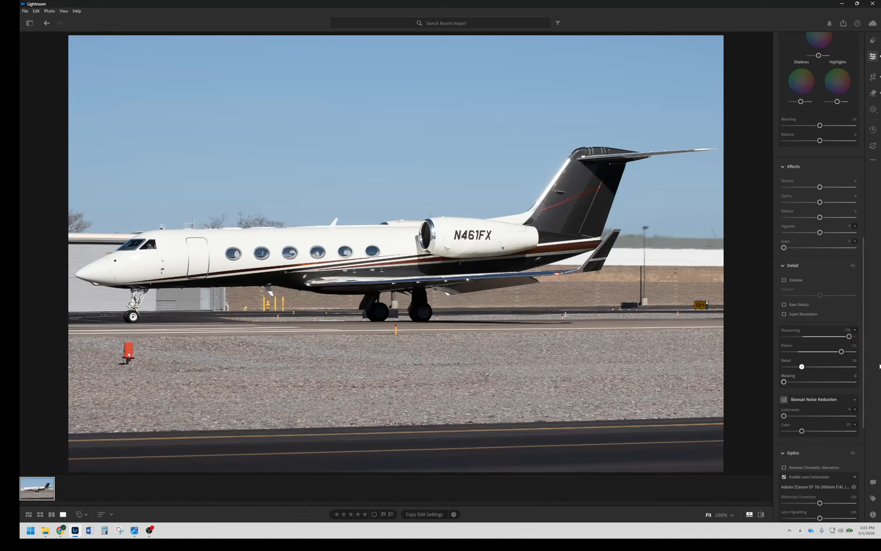
mouse_move(802, 367)
mouse_down()
mouse_move(812, 366)
mouse_move(653, 353)
mouse_move(880, 373)
mouse_move(779, 374)
mouse_move(802, 369)
mouse_up()
Check the photo's camera, lens and exposure information and return to the Optics settings.
click(873, 514)
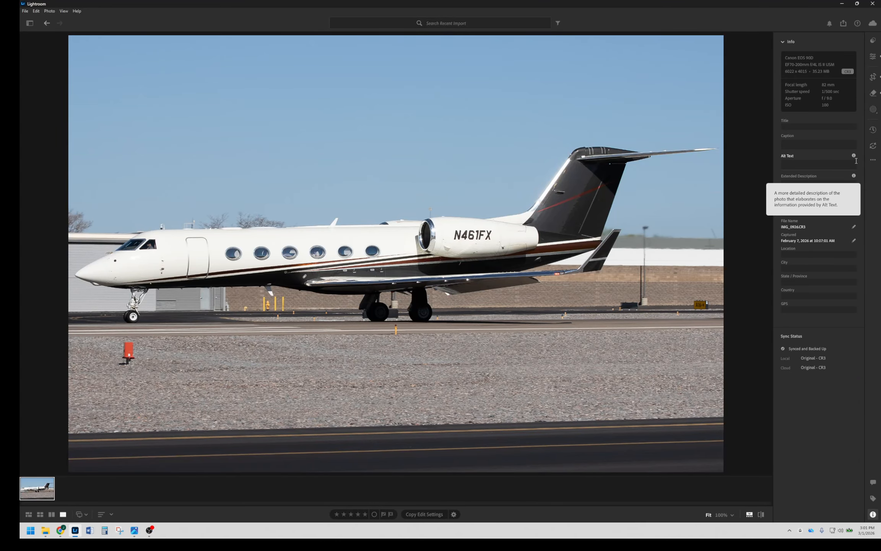
click(873, 57)
scroll(821, 351, down, 15)
scroll(820, 351, down, 1)
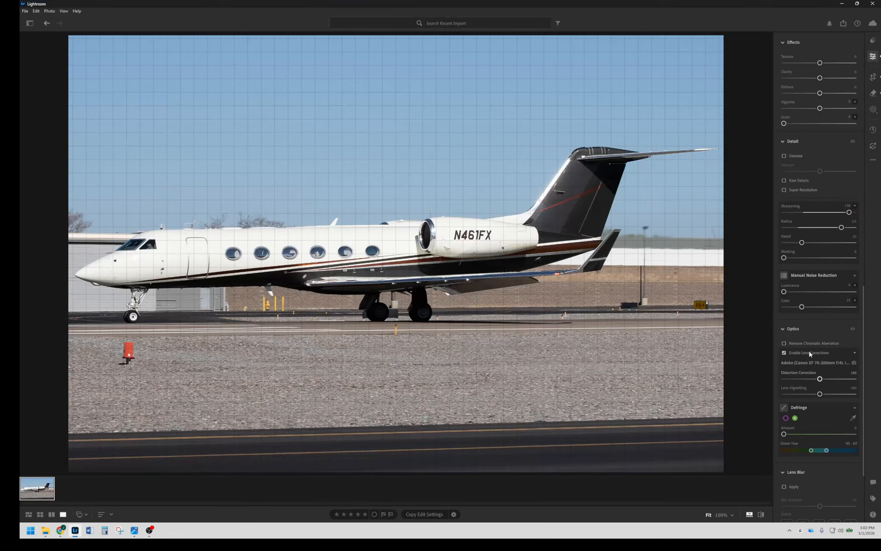
Open the custom export settings for the jet photo, set the long side to 1920 pixels and cancel the export.
right_click(340, 88)
mouse_move(381, 92)
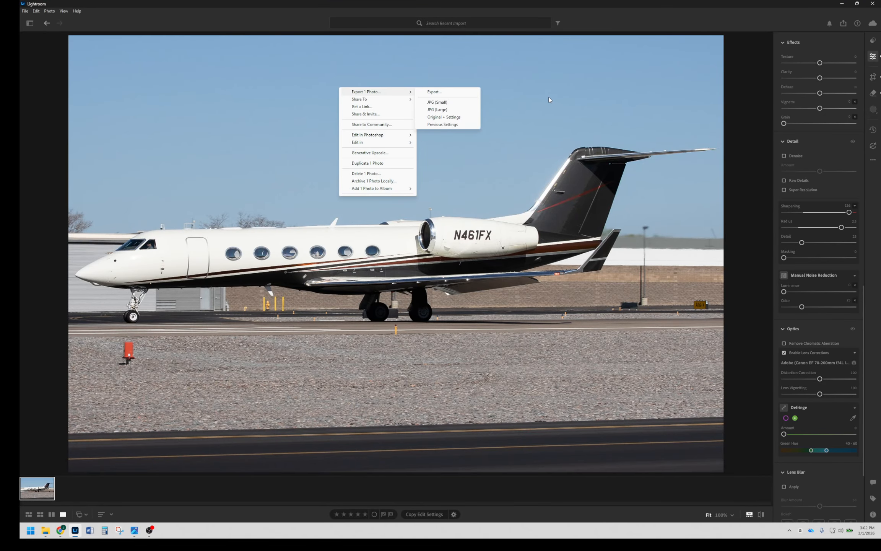
click(473, 92)
click(821, 77)
text(1920)
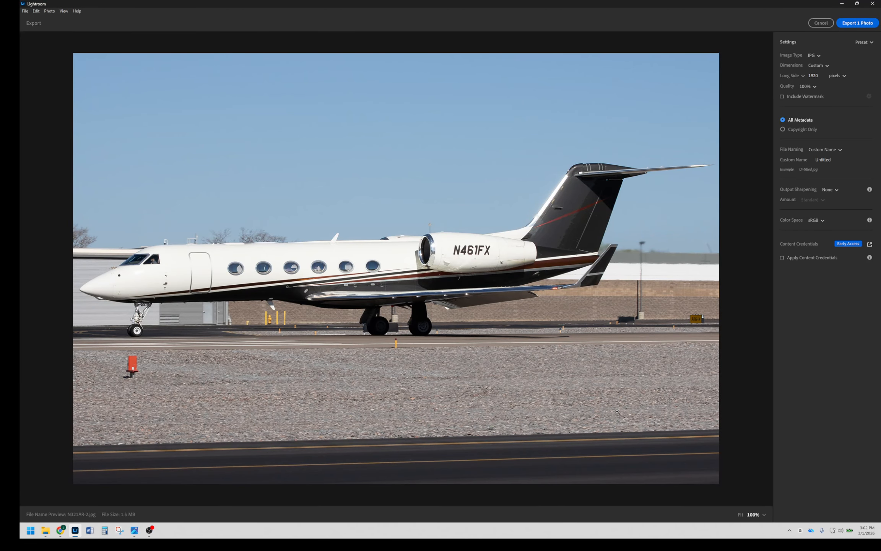
click(820, 23)
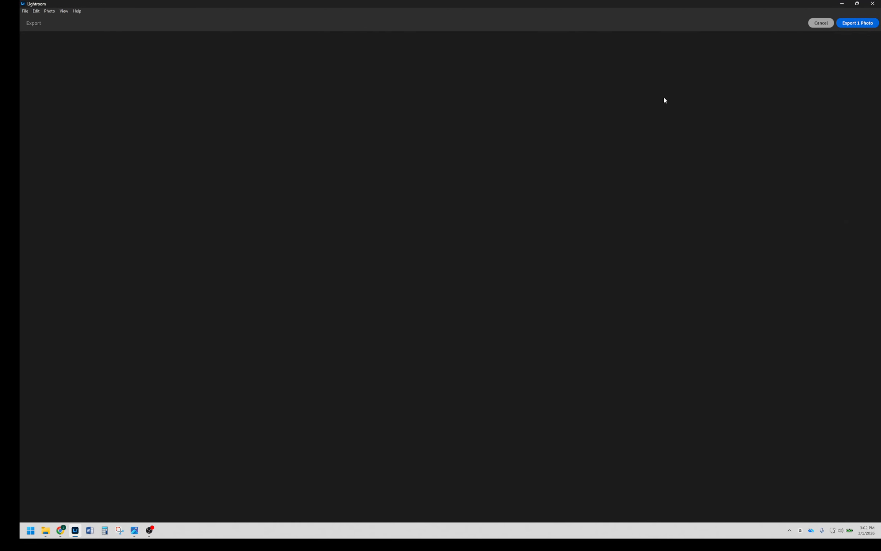
Show all photos in the filmstrip and go back to the jet photo's Light settings.
click(62, 13)
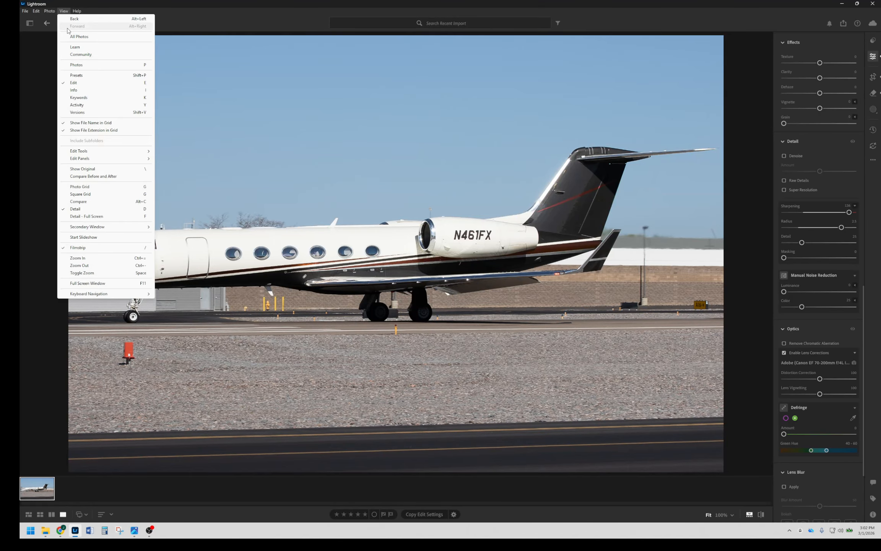
click(74, 38)
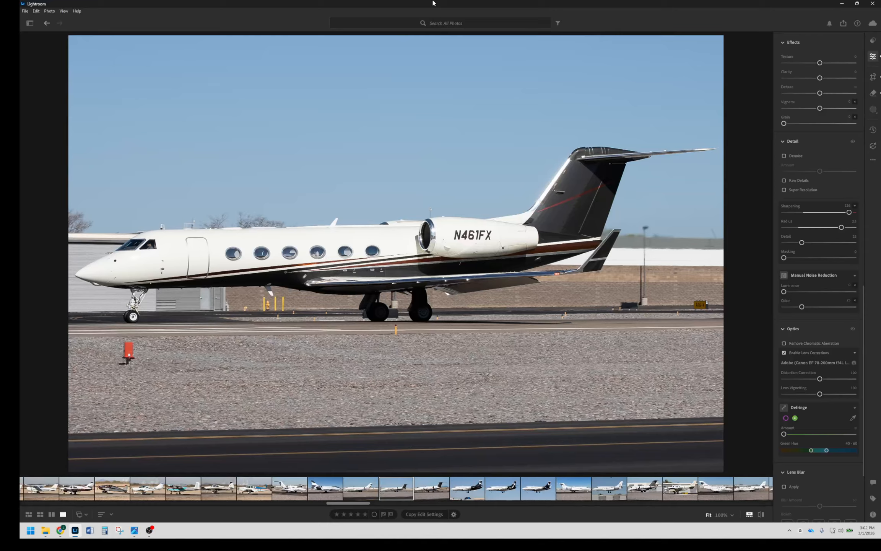
scroll(823, 134, up, 10)
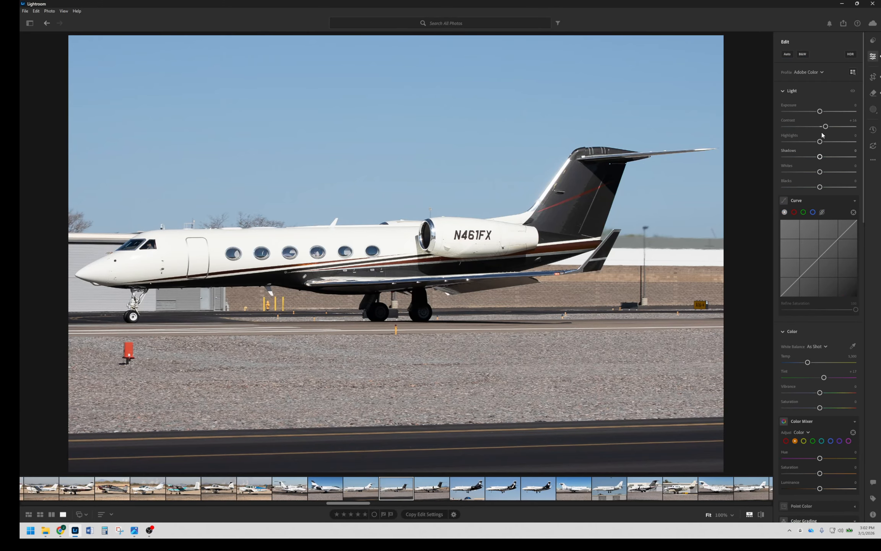